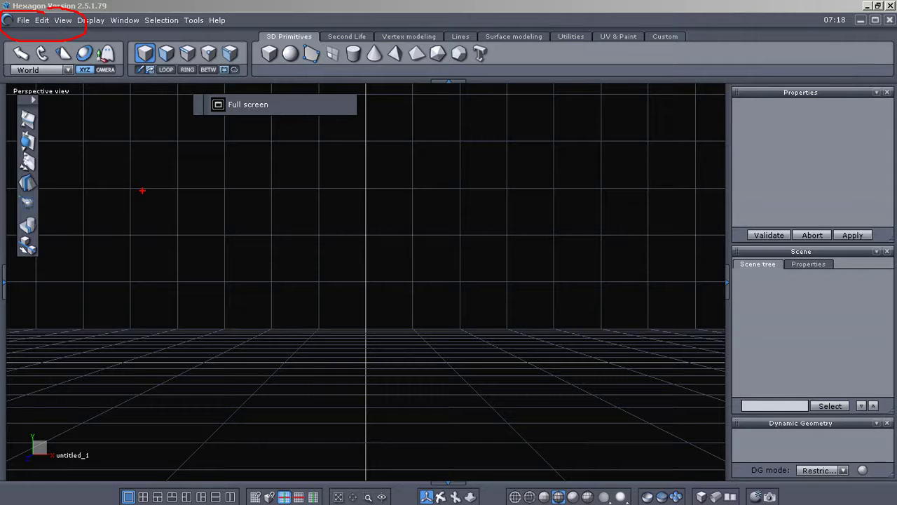
Step: Open the Shortcut editor from the Edit menu with Alt+K
key(Escape)
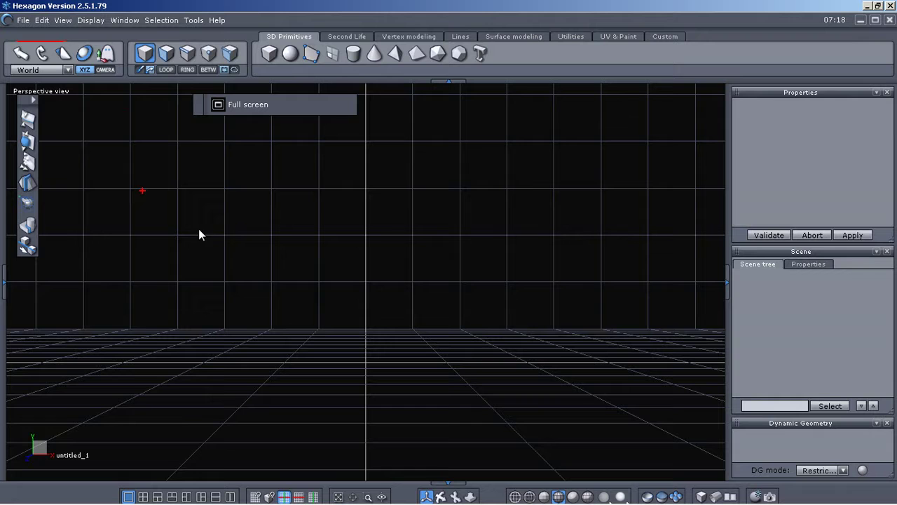
click(41, 21)
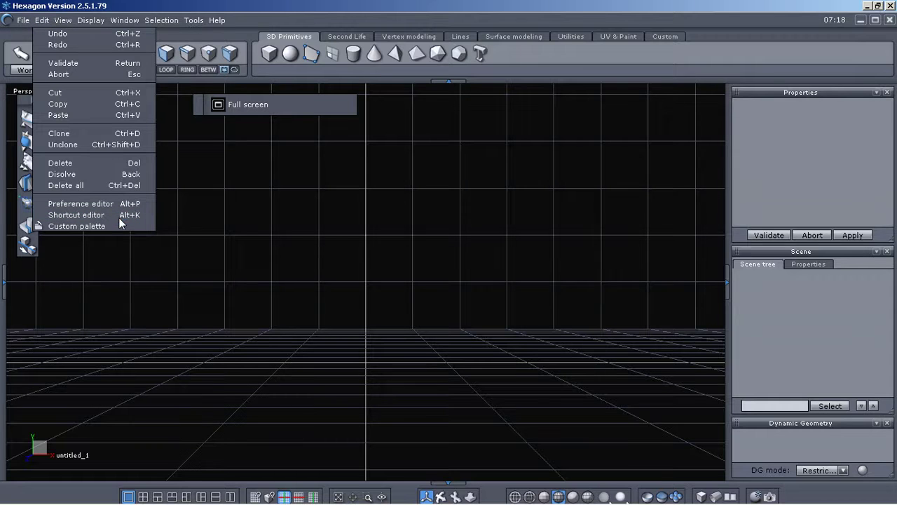
key(alt+k)
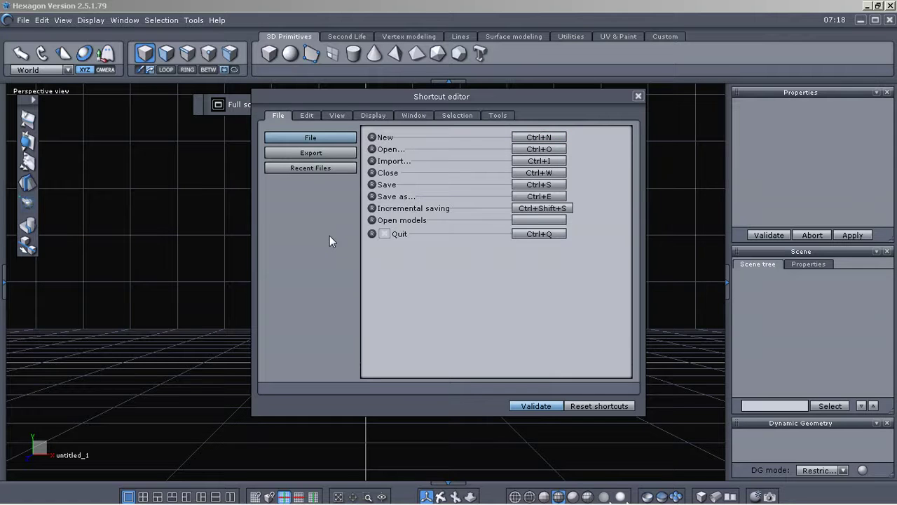
Step: Browse the Recent Files, Export, Edit, View and Display shortcuts, ending on File > Export
click(320, 172)
click(316, 153)
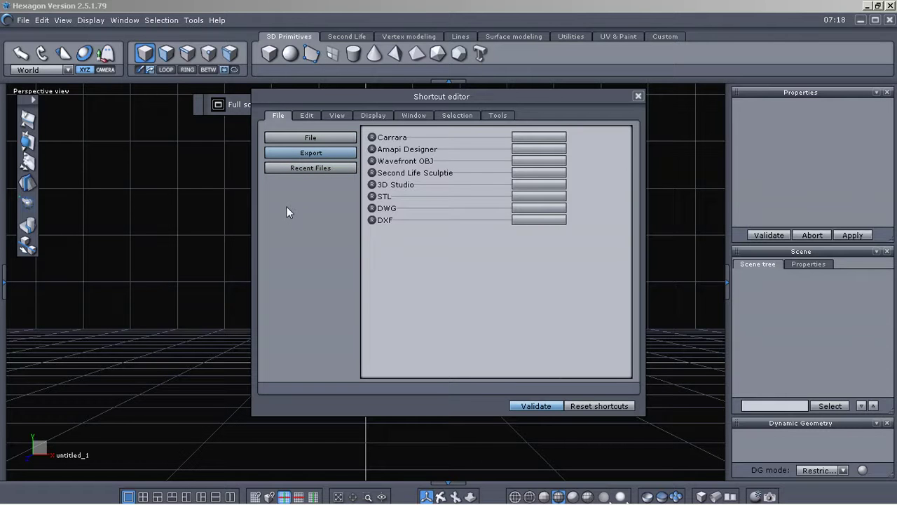
click(307, 115)
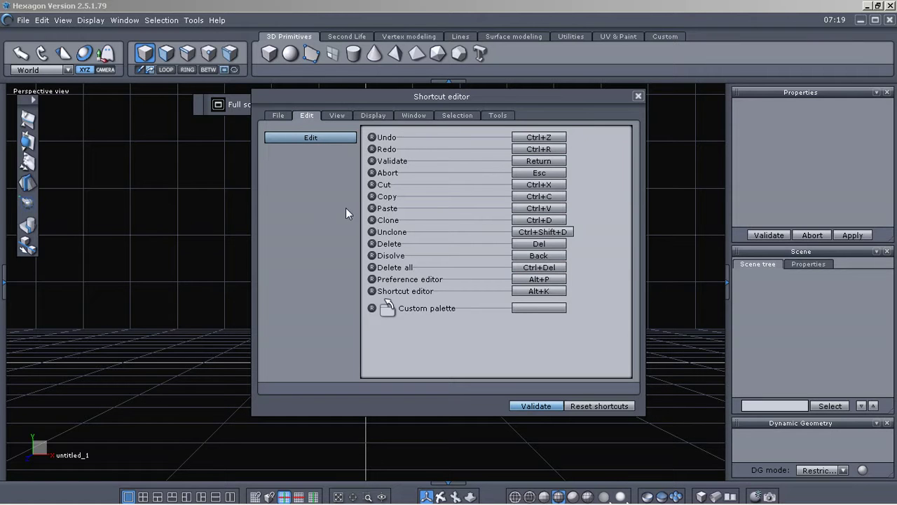
click(334, 115)
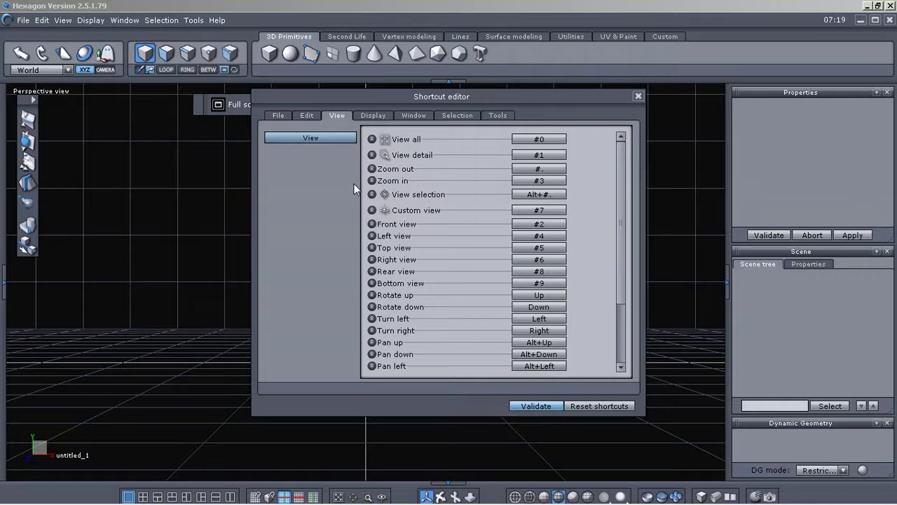
click(382, 115)
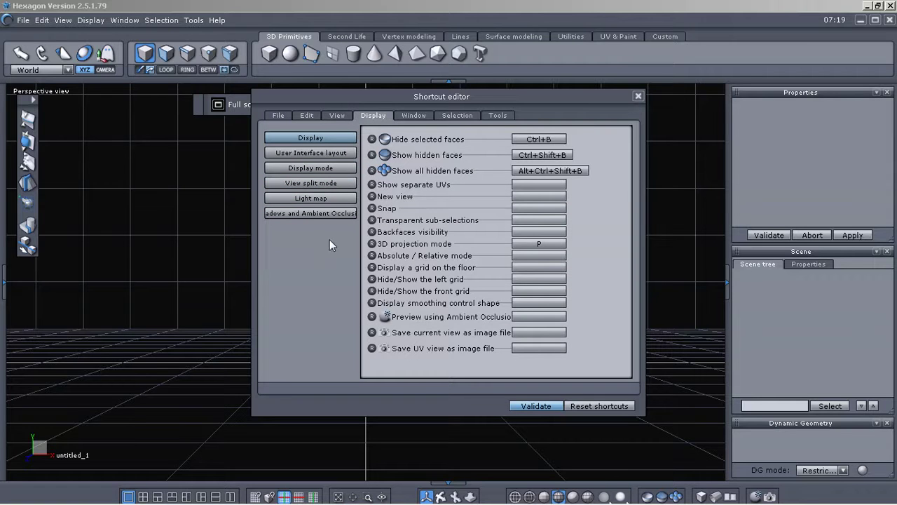
click(280, 113)
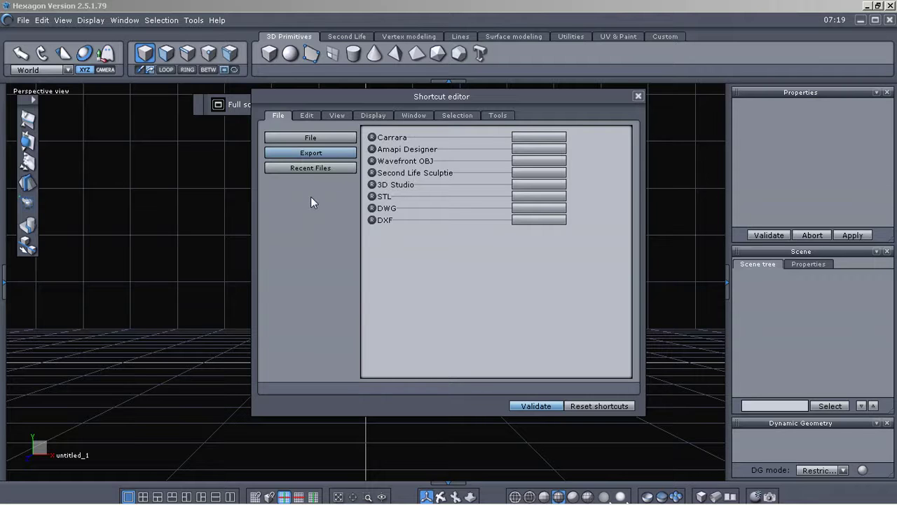
Step: Assign Shift+S to Quad tesselation under Tools, keeping Disolve's existing shortcut
click(496, 114)
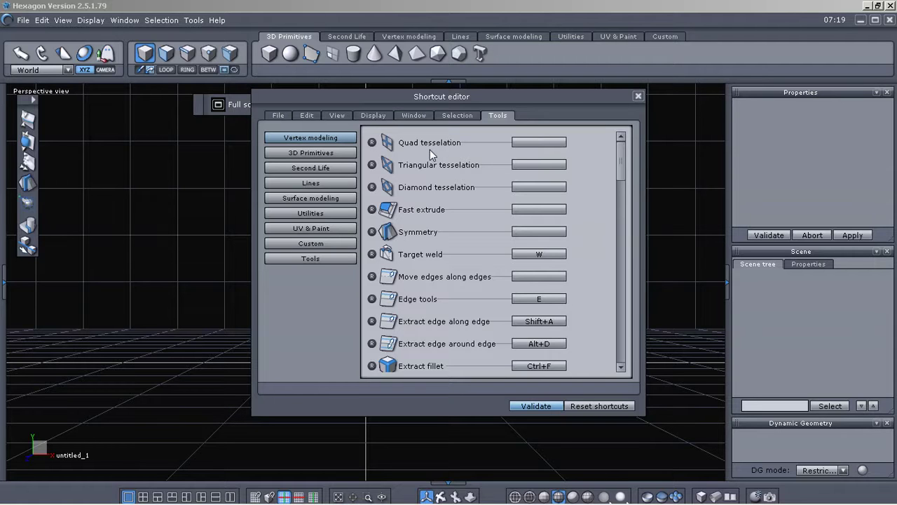
click(526, 143)
key(Escape)
click(561, 142)
key(shift+s)
click(551, 161)
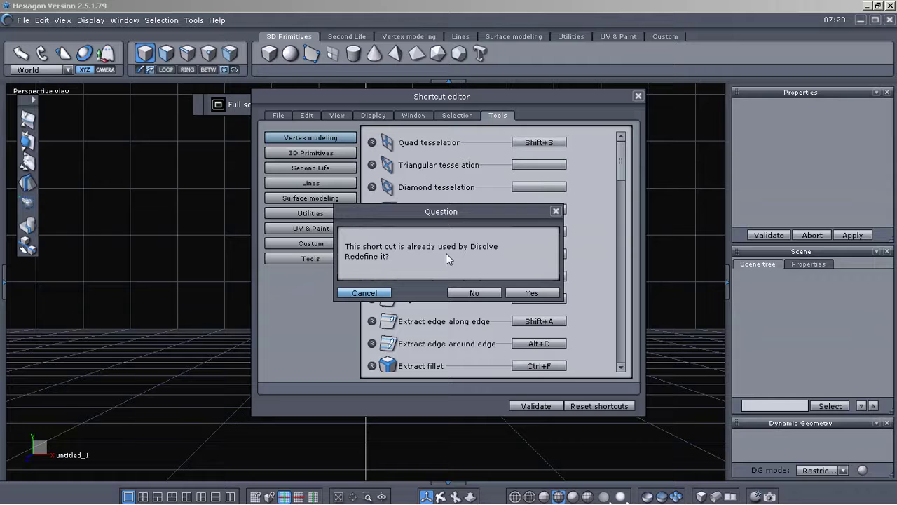
click(494, 295)
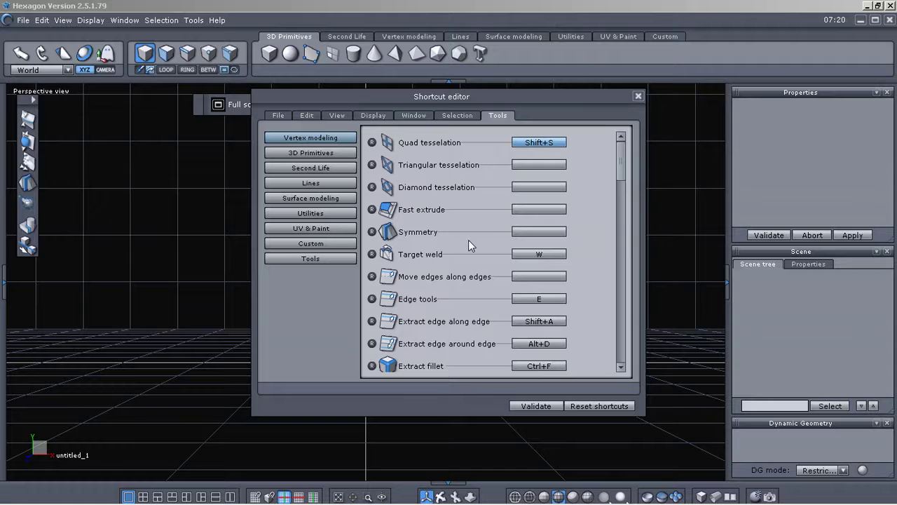
click(523, 231)
key(w)
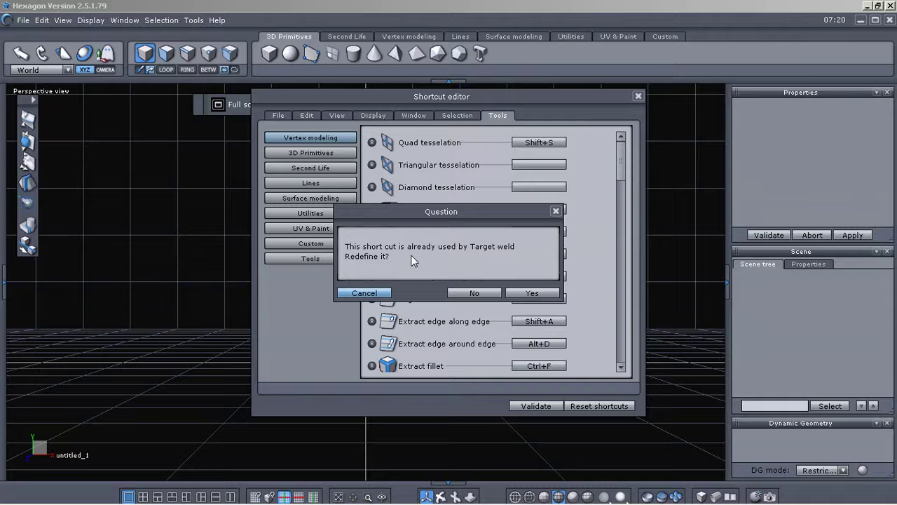
click(458, 292)
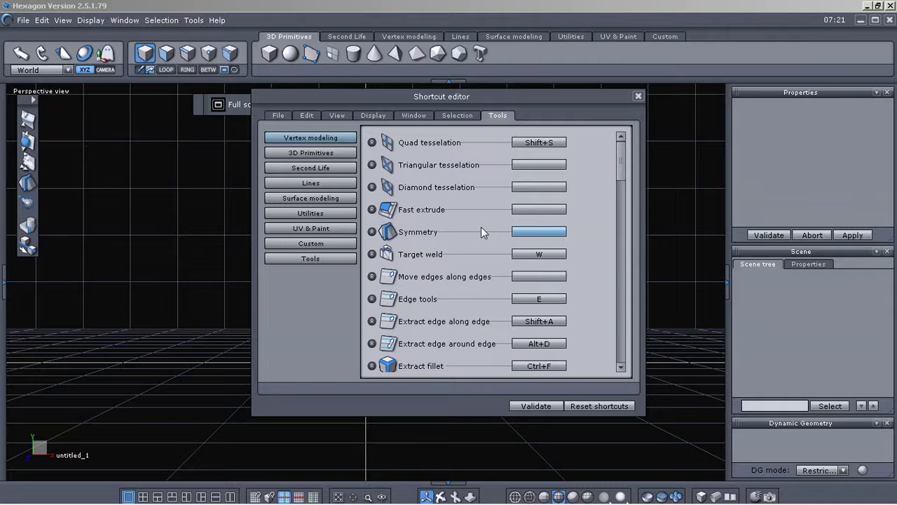
Step: Close the Shortcut editor, orbit to the back grid wall, and switch to Front view
click(636, 96)
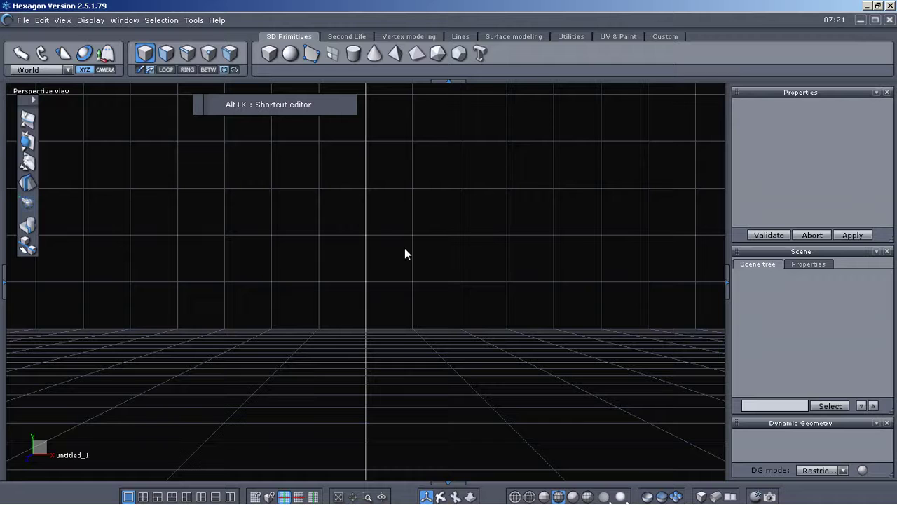
middle_drag(410, 234, 453, 334)
key(2)
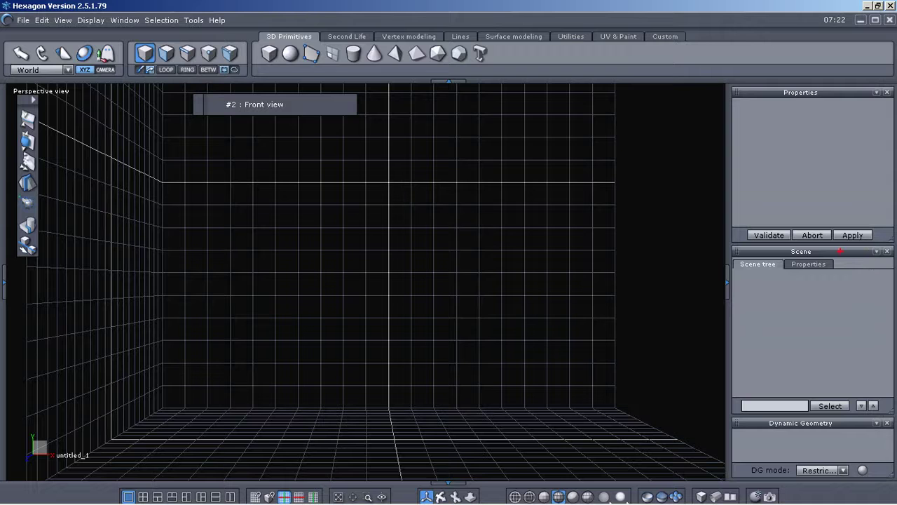
mouse_move(841, 250)
mouse_down()
mouse_move(756, 262)
mouse_move(788, 299)
mouse_move(894, 265)
mouse_move(835, 237)
mouse_up()
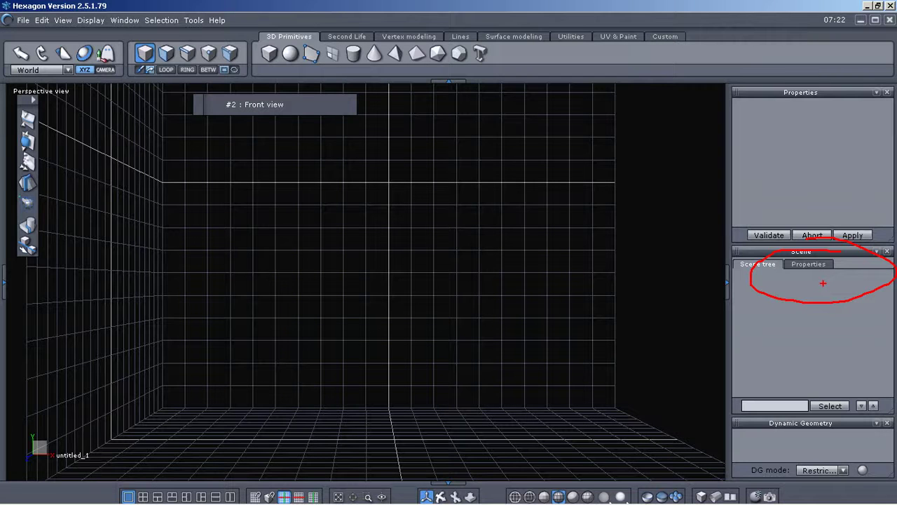
key(Escape)
Step: Show the Scene panel's grid and unit properties
click(802, 265)
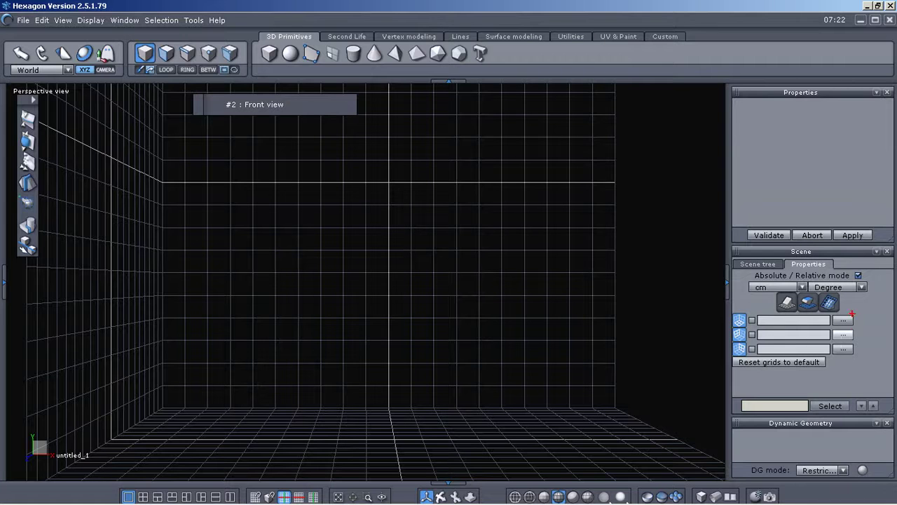
mouse_move(851, 309)
mouse_down()
mouse_move(700, 312)
mouse_move(711, 374)
mouse_move(852, 392)
mouse_move(896, 360)
mouse_move(830, 312)
mouse_move(750, 311)
mouse_up()
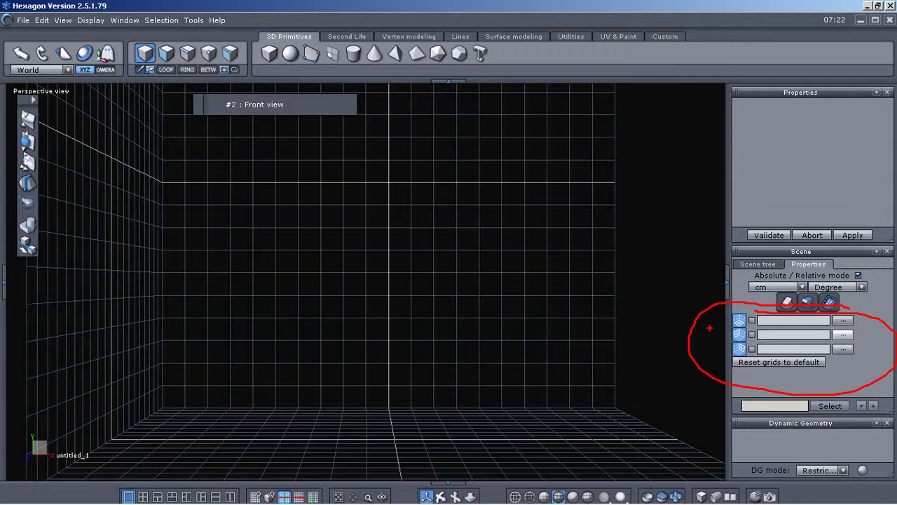
key(Escape)
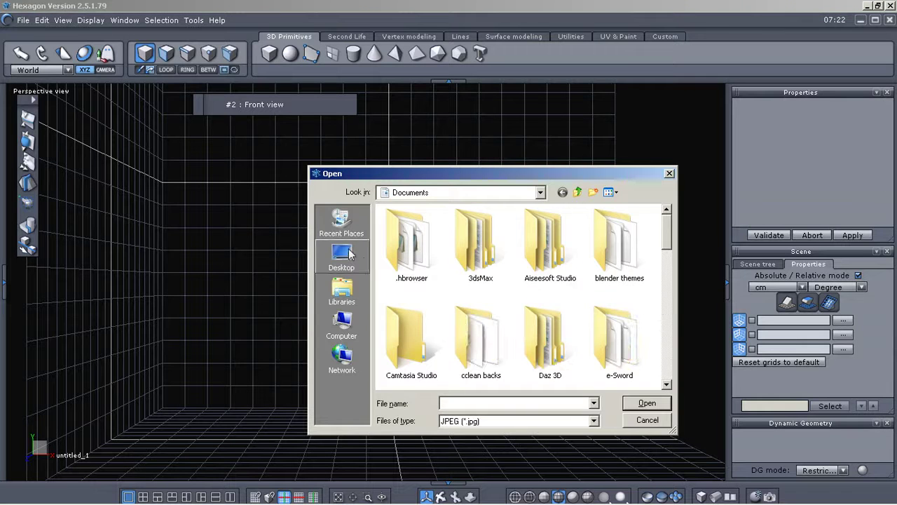
Step: Load femaleheadfront.jpg_600.jpg from Desktop > models > images ref as the floor grid image
click(350, 254)
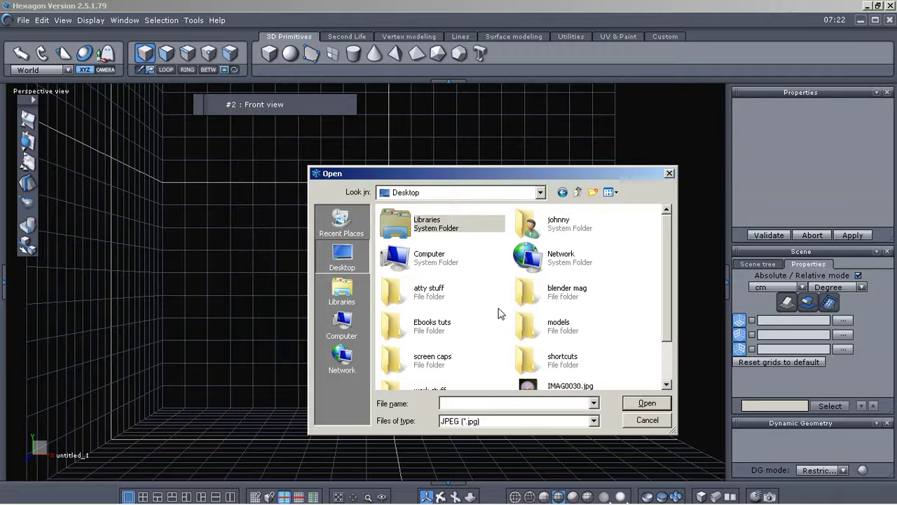
double_click(525, 324)
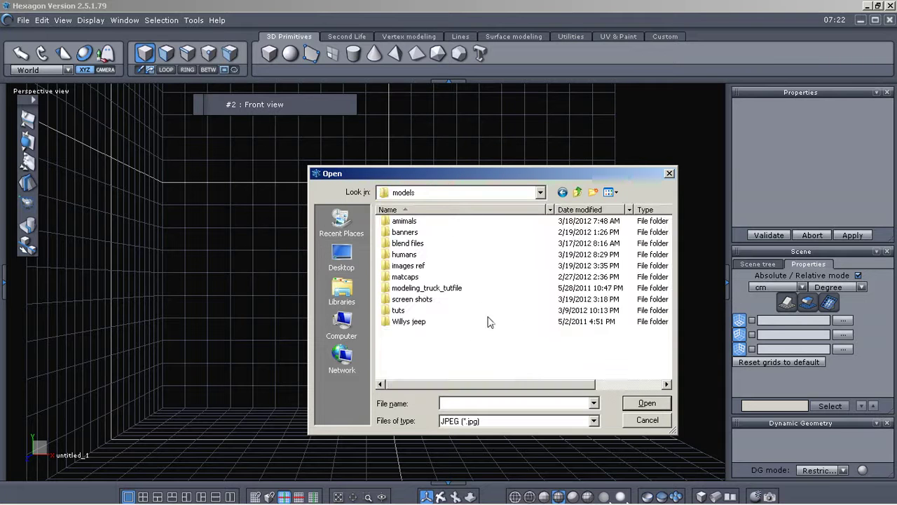
click(386, 267)
double_click(385, 267)
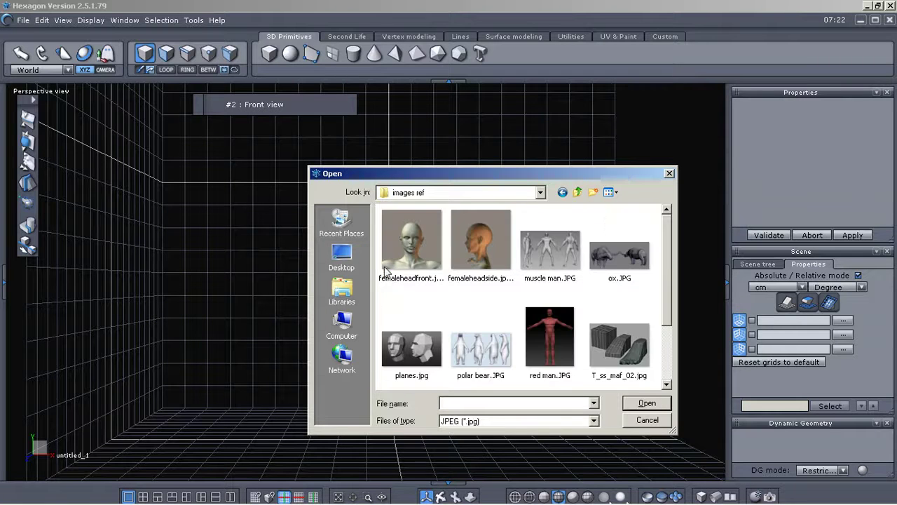
click(424, 247)
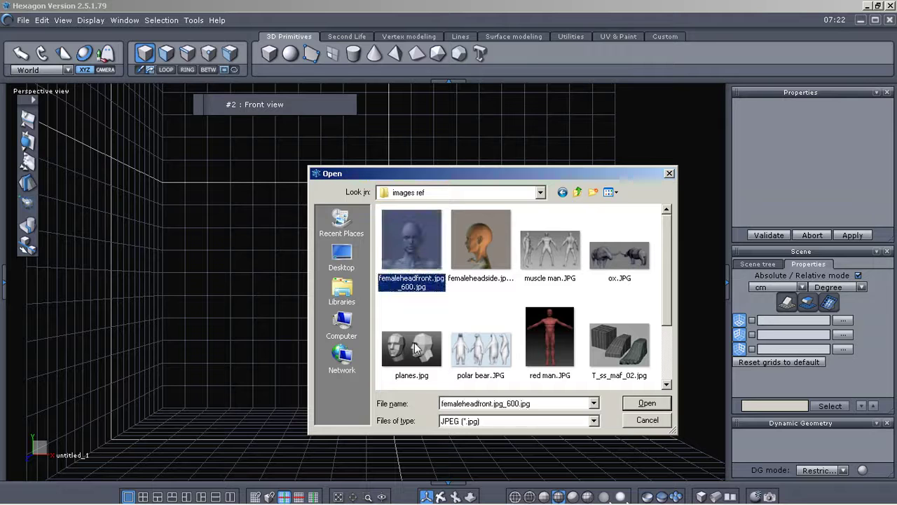
click(638, 408)
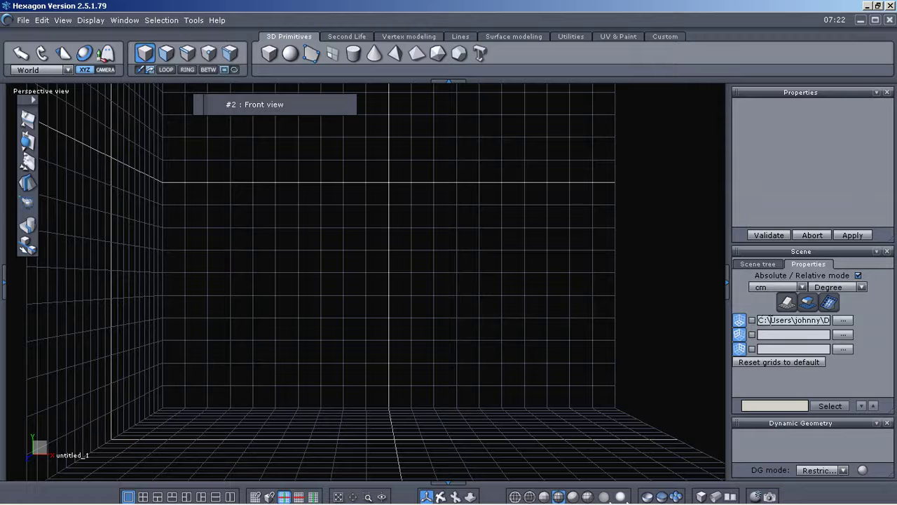
Step: Enable the floor grid's reference image and orbit to view the floor from above
mouse_move(765, 309)
mouse_down()
mouse_move(714, 309)
mouse_move(806, 333)
mouse_move(761, 317)
mouse_up()
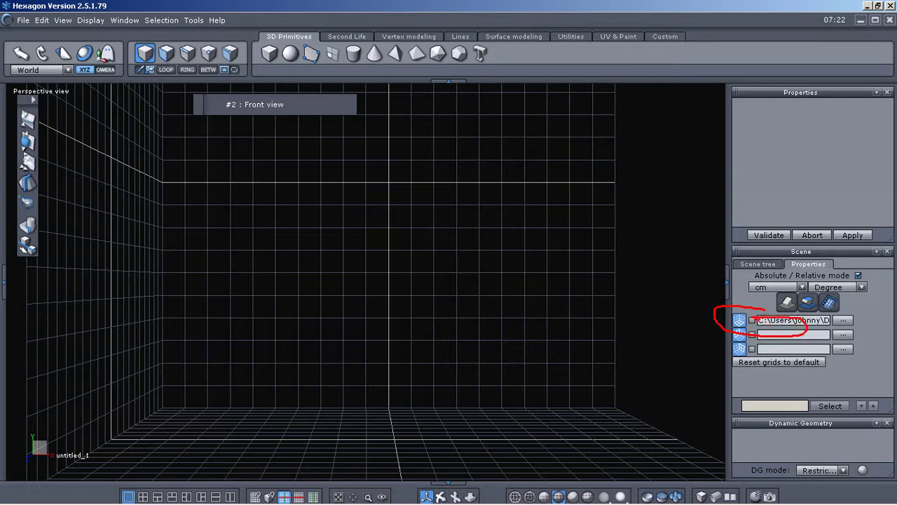
click(753, 319)
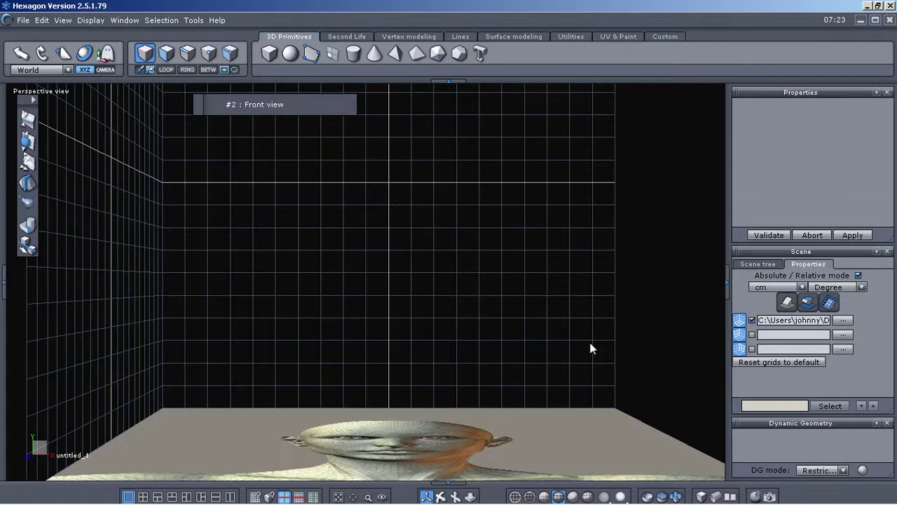
scroll(500, 329, down, 2)
middle_drag(497, 320, 418, 354)
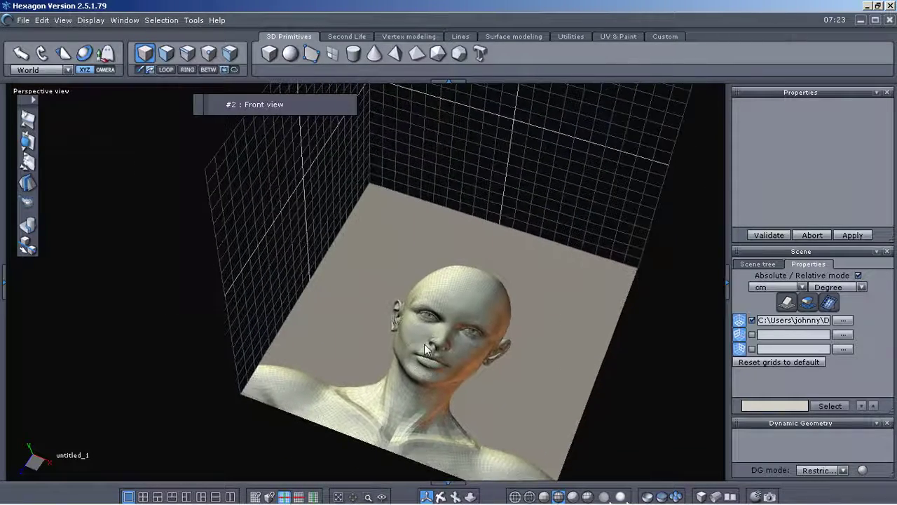
Step: Toggle the floor grid off and on repeatedly, then reveal the end of the image path
click(744, 323)
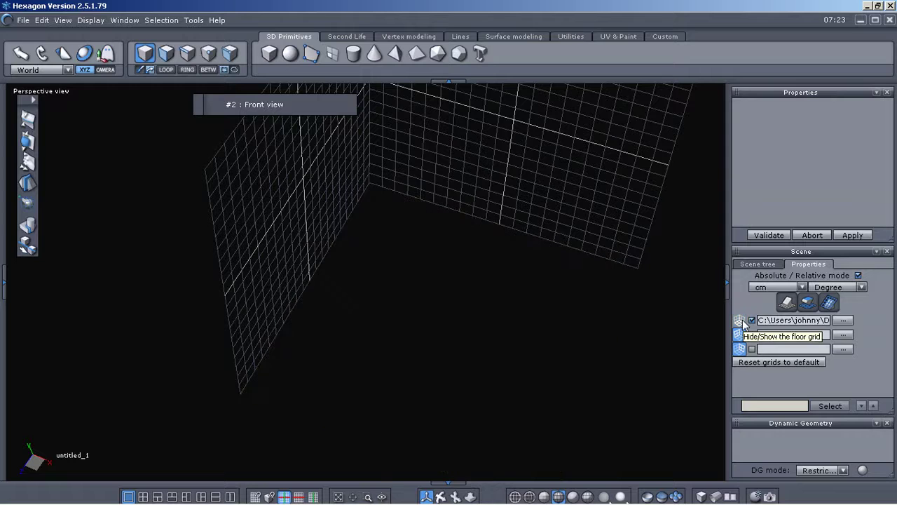
click(744, 323)
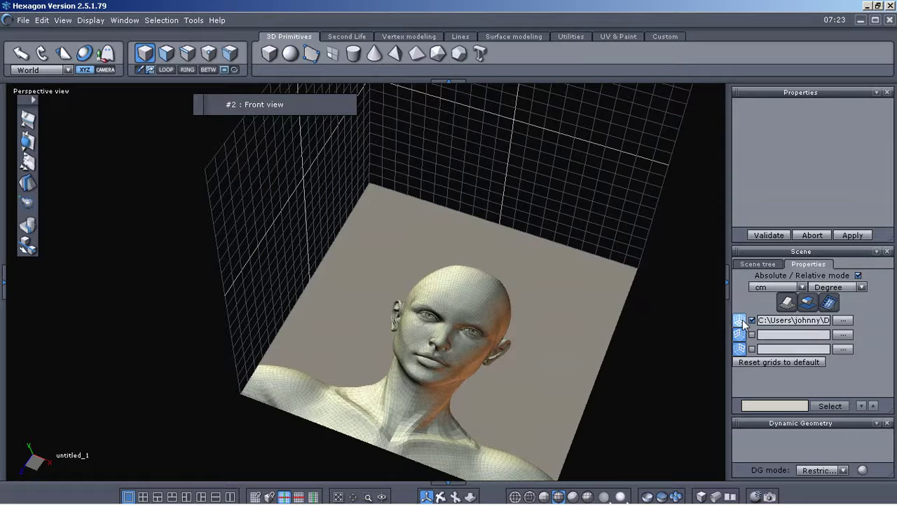
click(744, 323)
click(744, 323)
click(744, 323)
click(743, 323)
drag(780, 319, 831, 320)
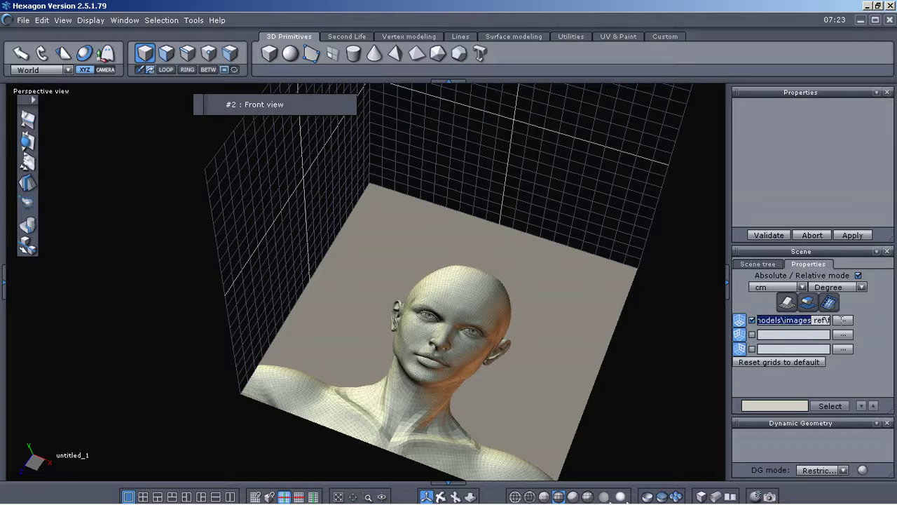
click(838, 321)
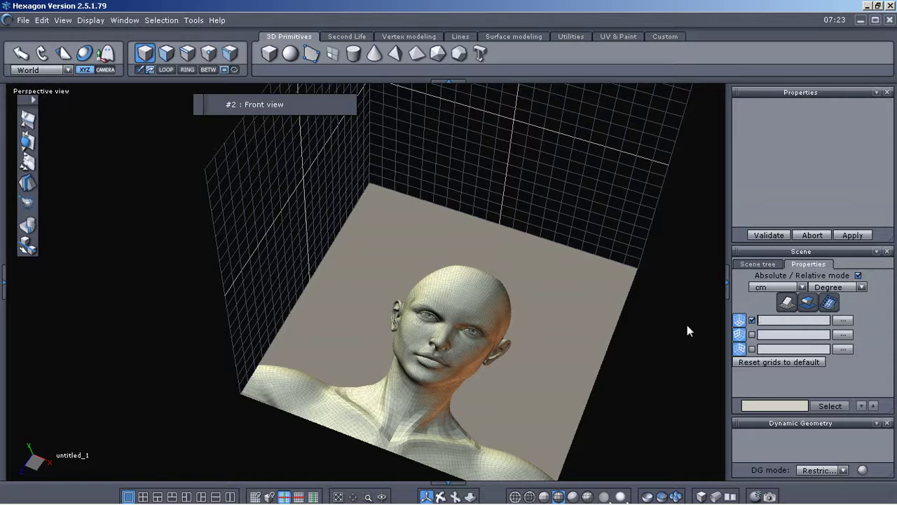
Step: Untick the floor grid image and orbit and zoom around the empty grid room
click(752, 320)
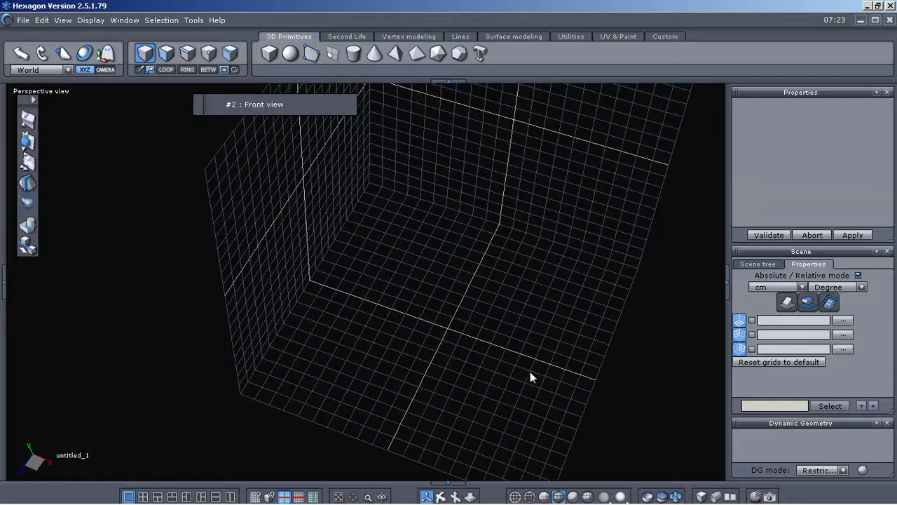
key(u)
middle_drag(479, 381, 424, 308)
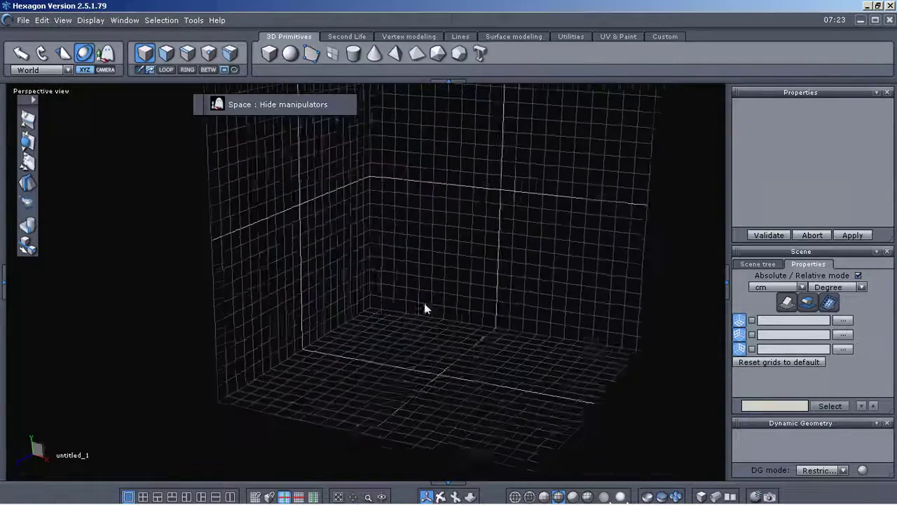
scroll(424, 308, up, 5)
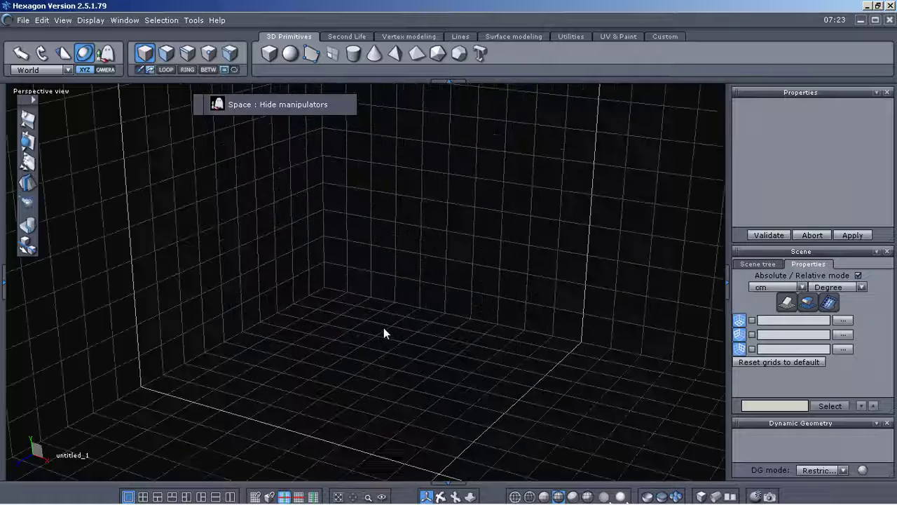
scroll(383, 333, down, 3)
middle_drag(382, 341, 429, 357)
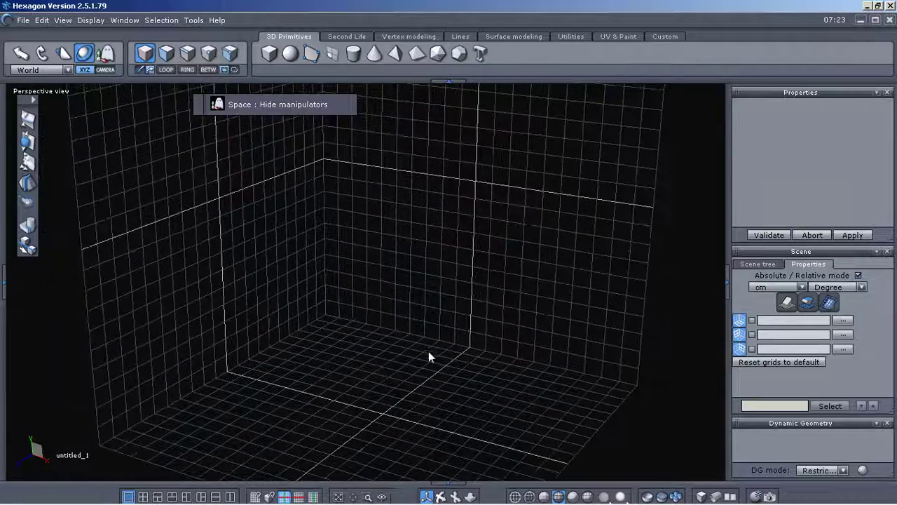